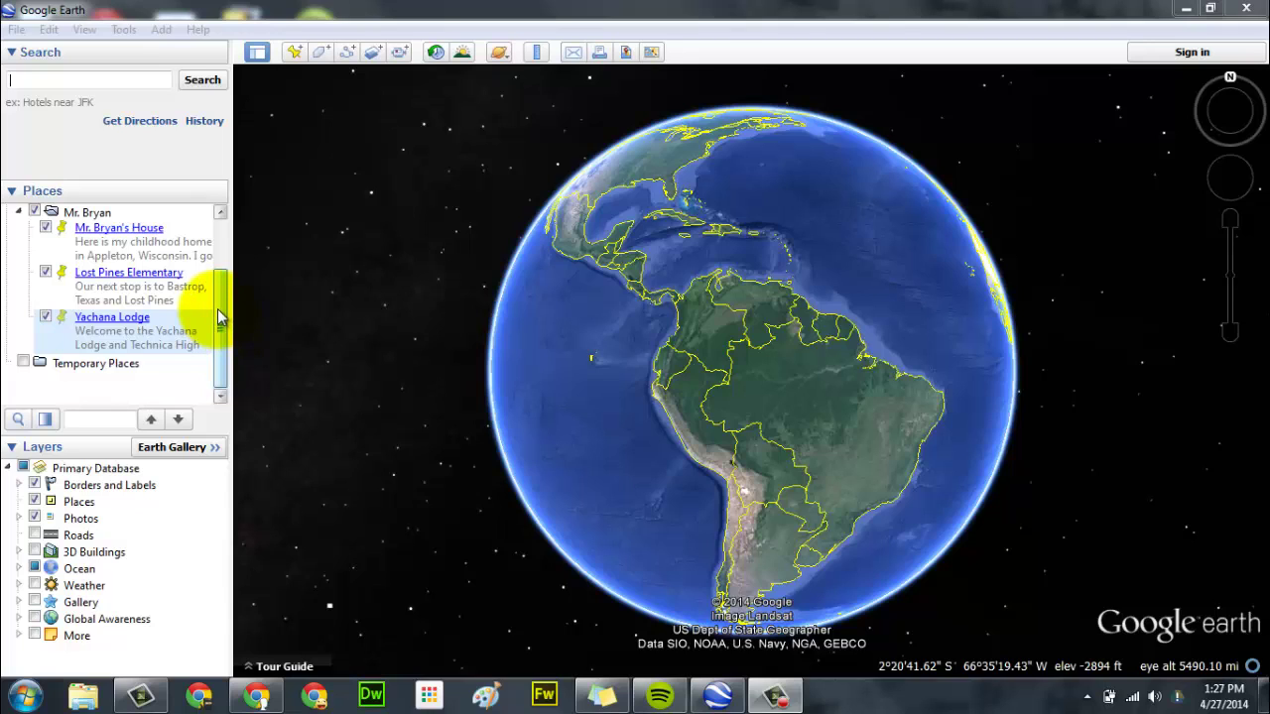
Turn the Sightseeing Tour folder on and then back off in Places.
left_click_drag(221, 316, 212, 254)
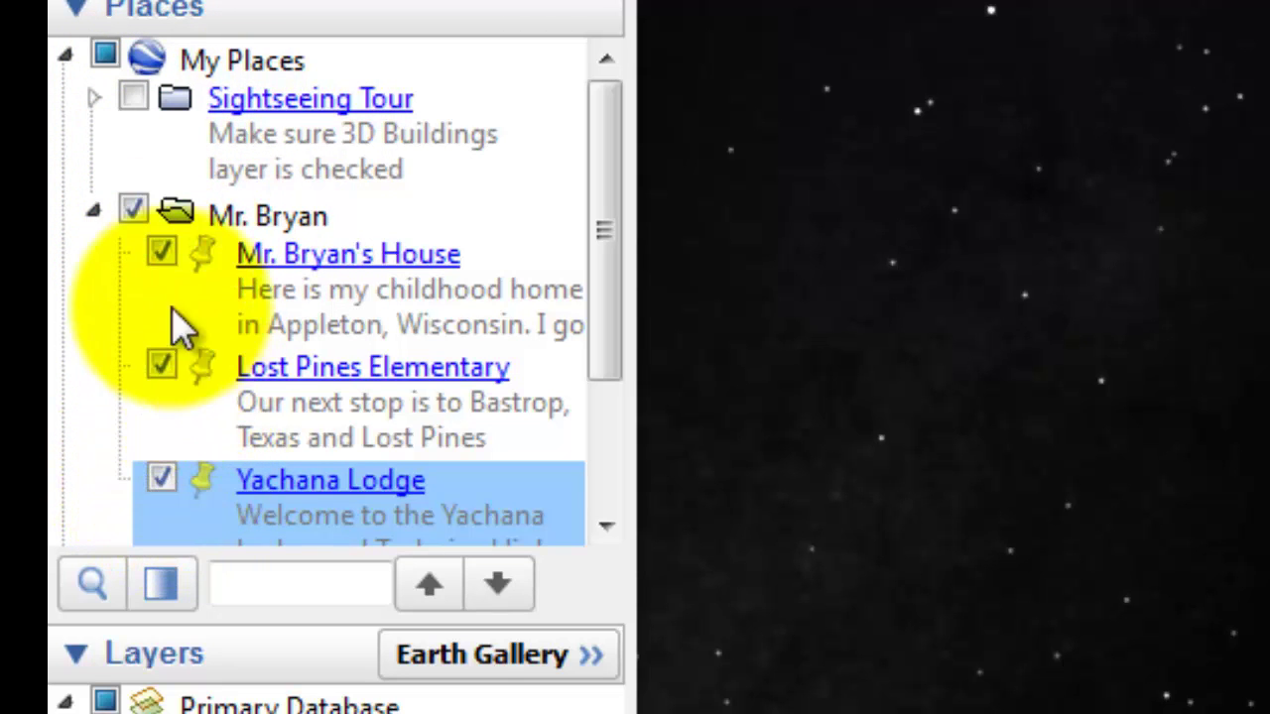
left_click(131, 96)
left_click(133, 97)
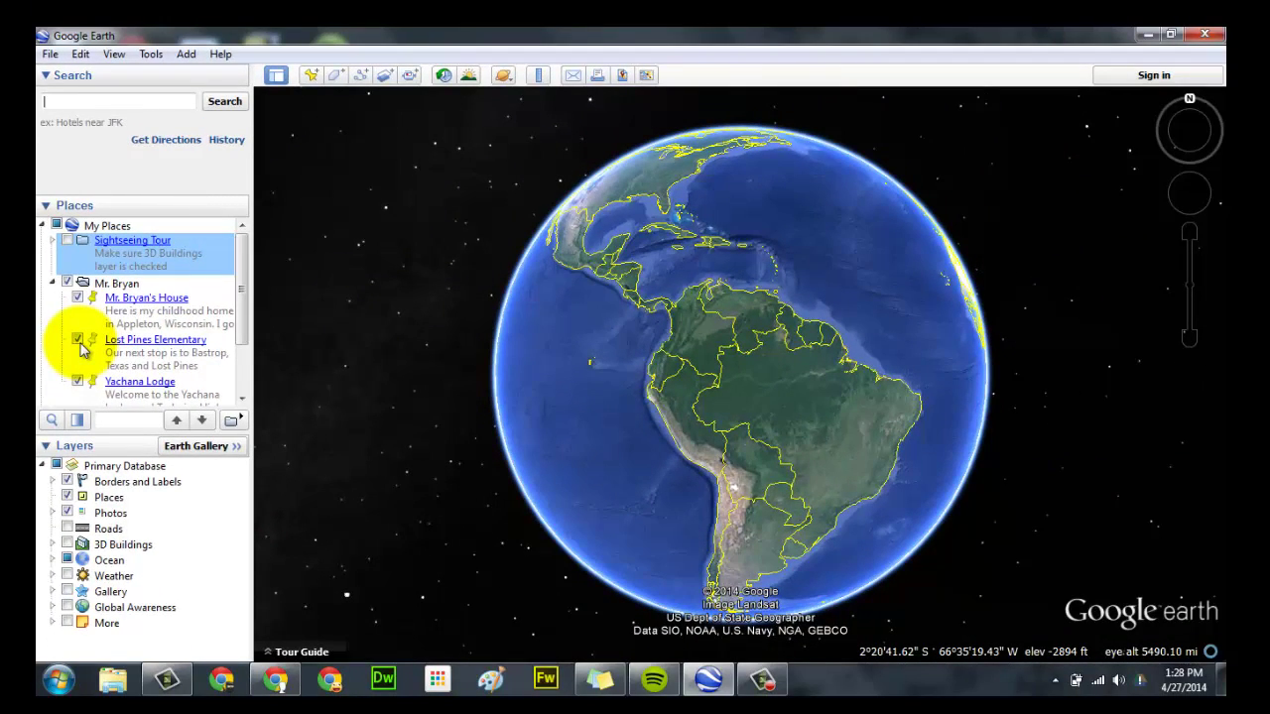
Start a new tour recording with the three-placemark folder selected.
left_click(409, 79)
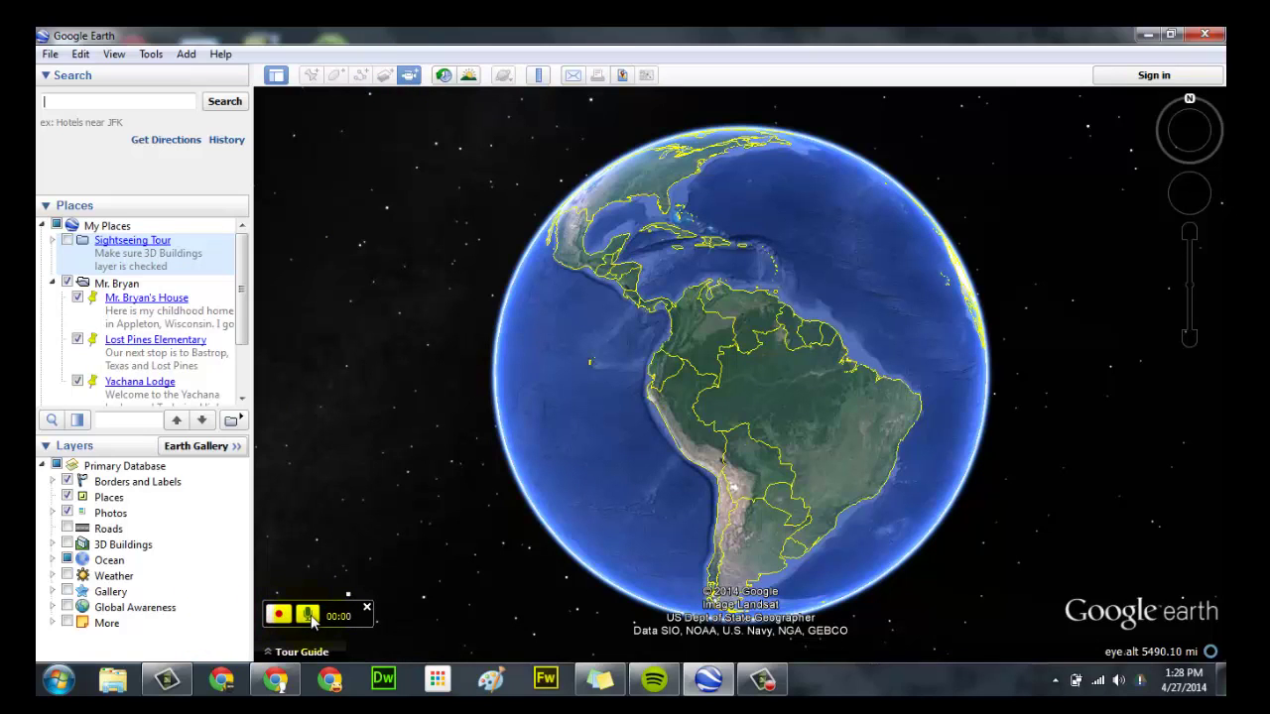
left_click(110, 284)
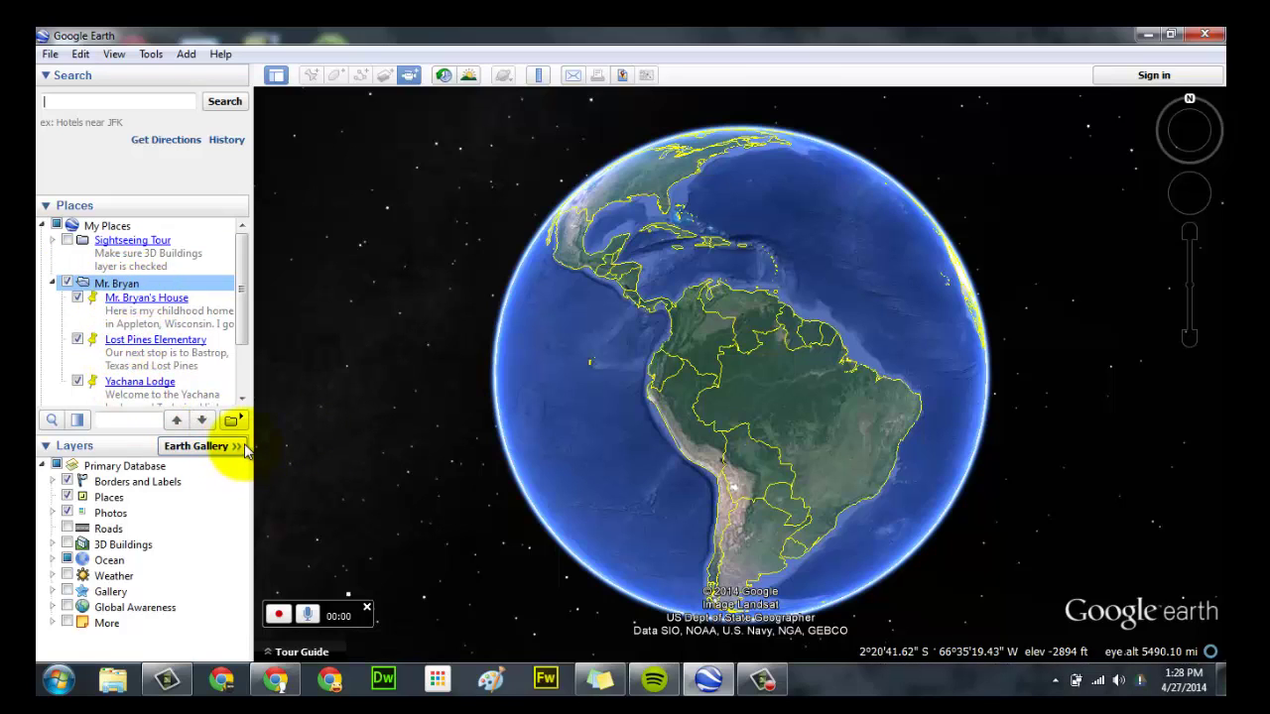
left_click(278, 614)
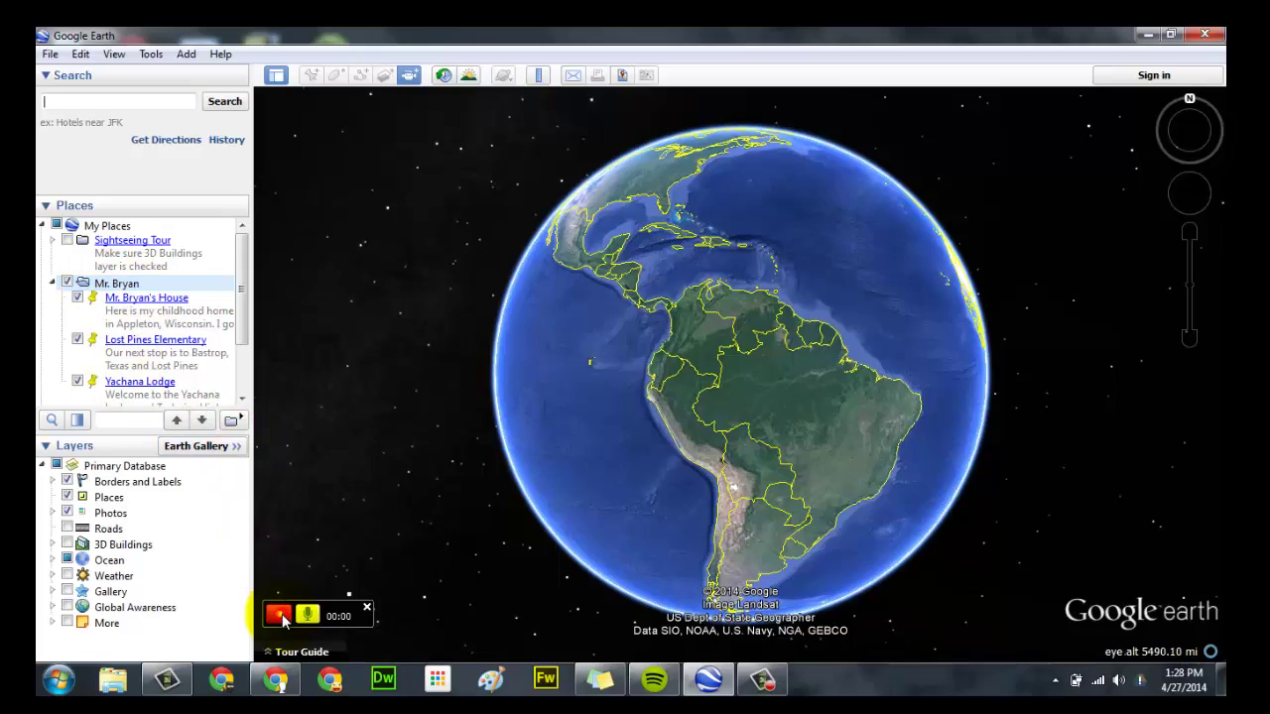
Play the folder's placemarks as a tour and pause at the house placemark.
left_click(232, 421)
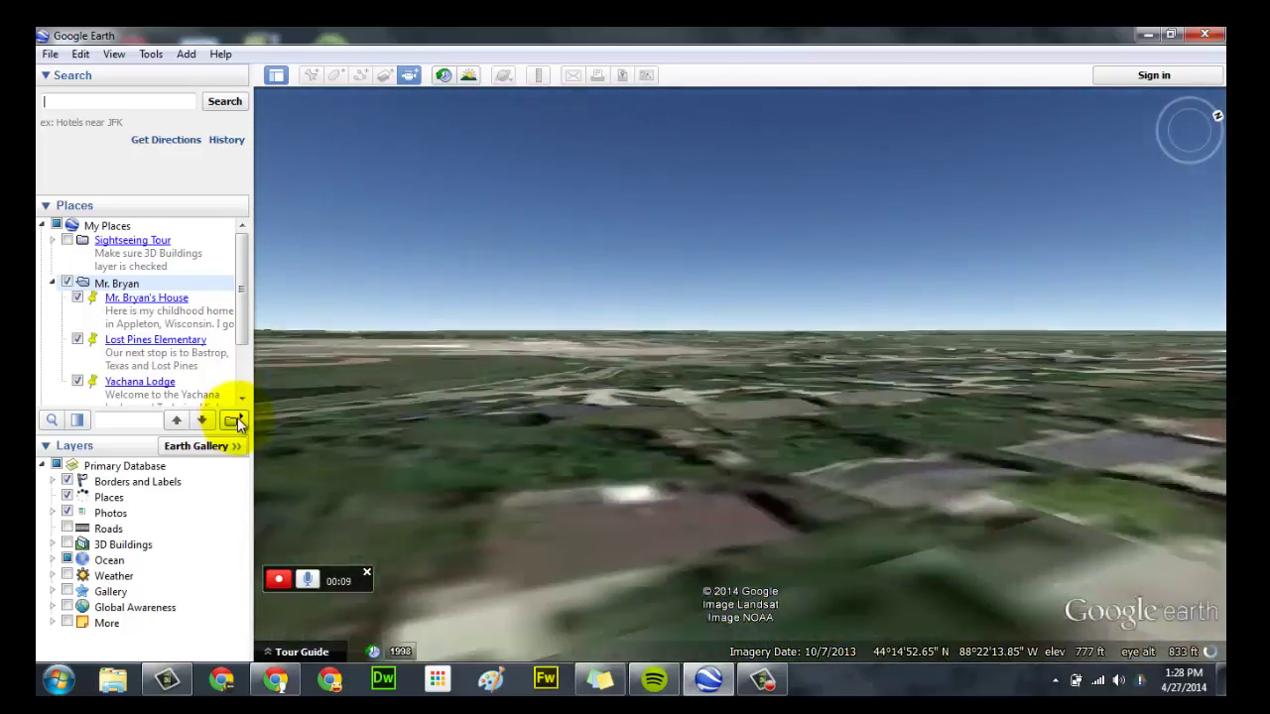
mouse_move(298, 595)
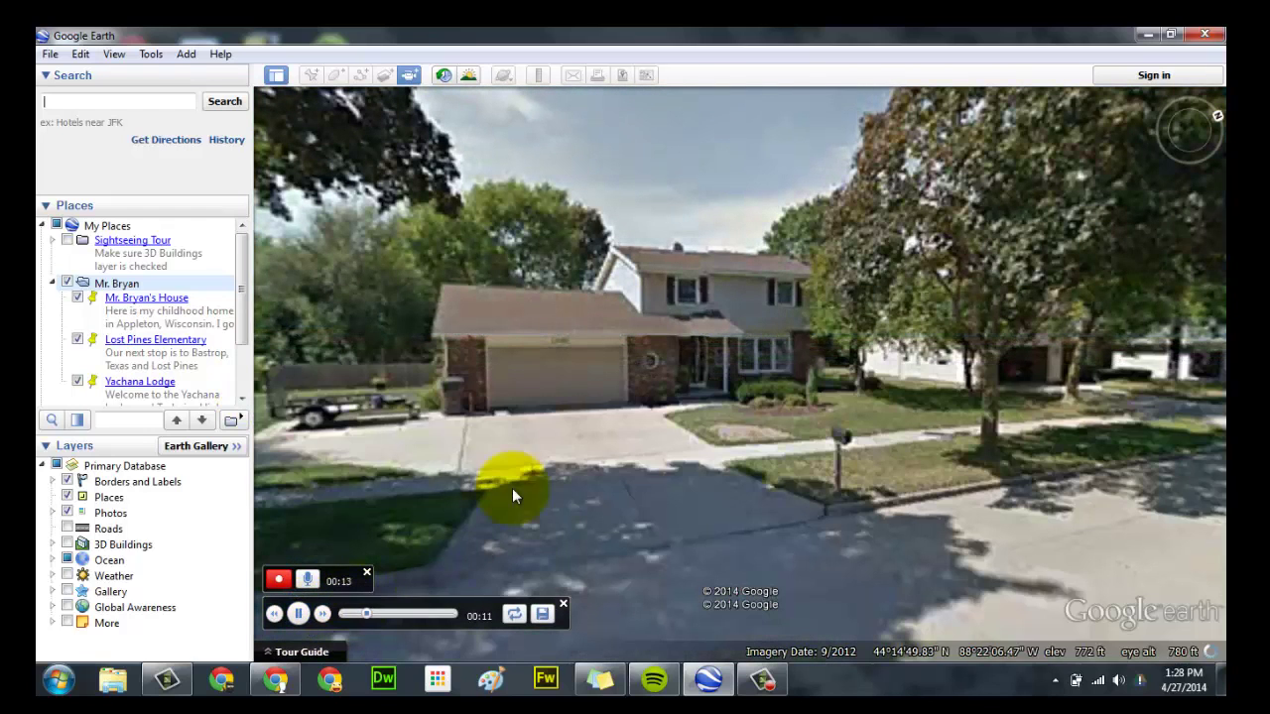
left_click(300, 614)
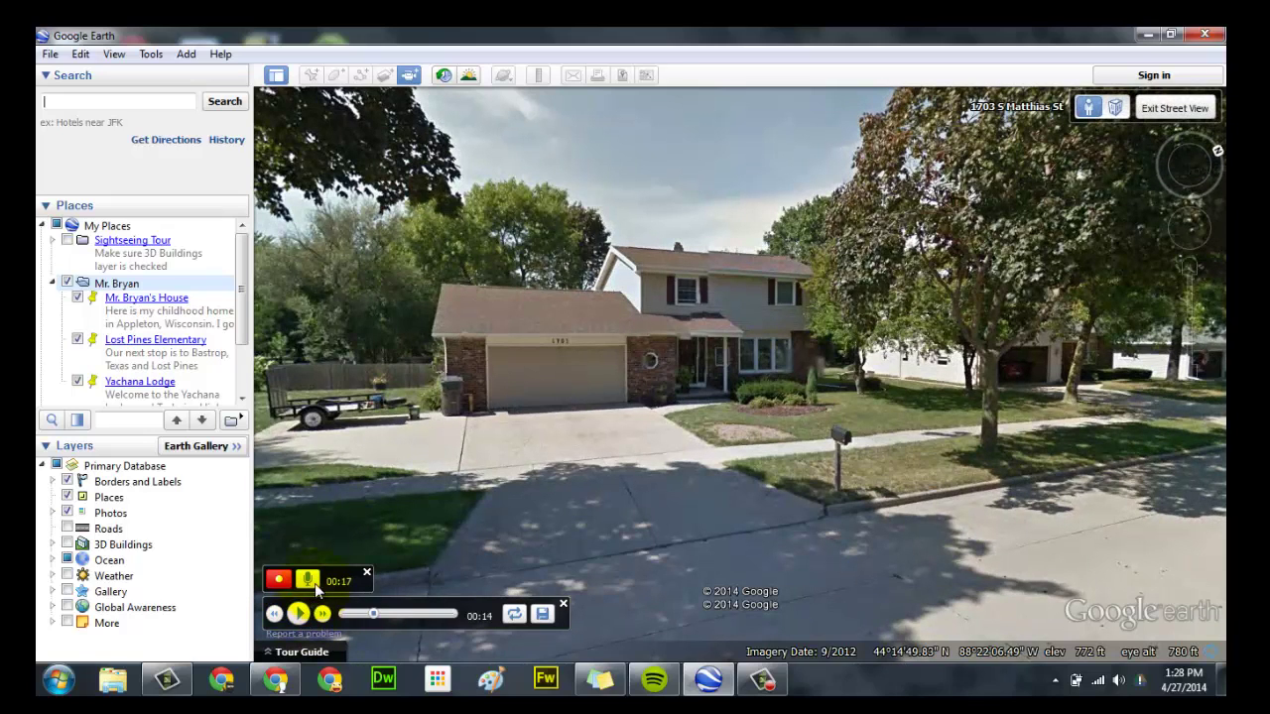
Narrate the house stop while showing its description balloon, then resume the tour.
left_click(311, 579)
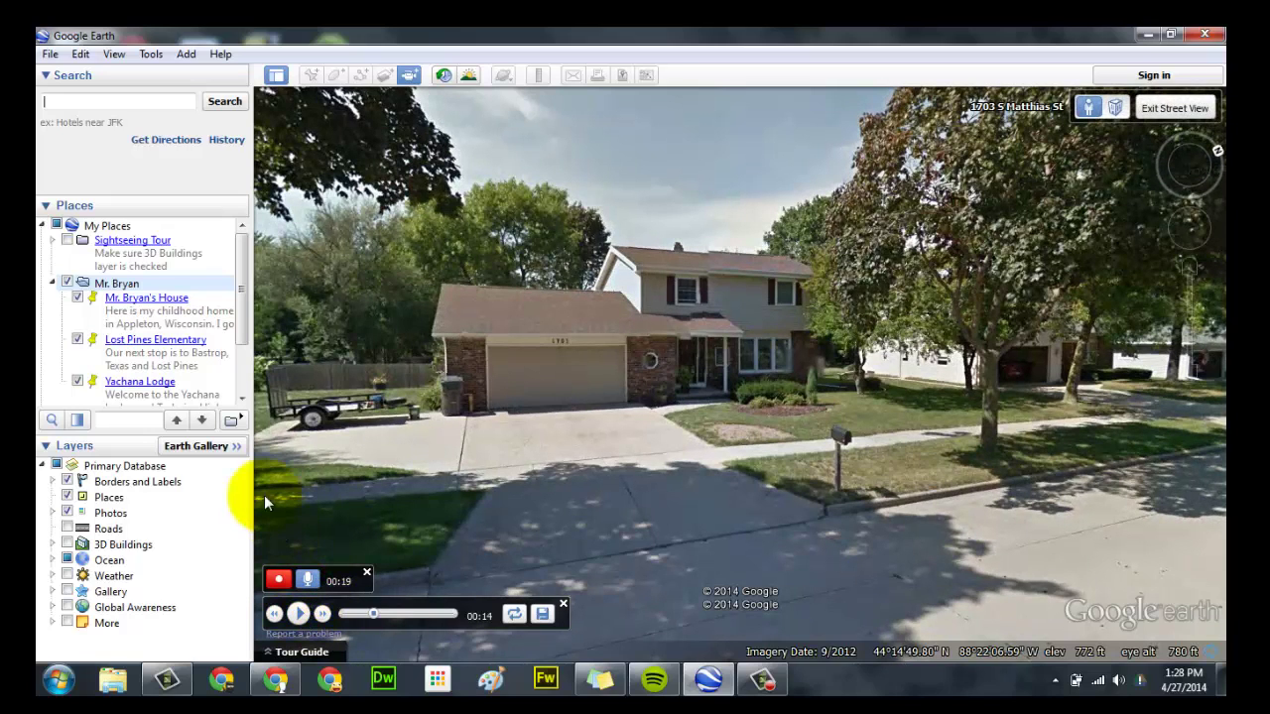
left_click(139, 300)
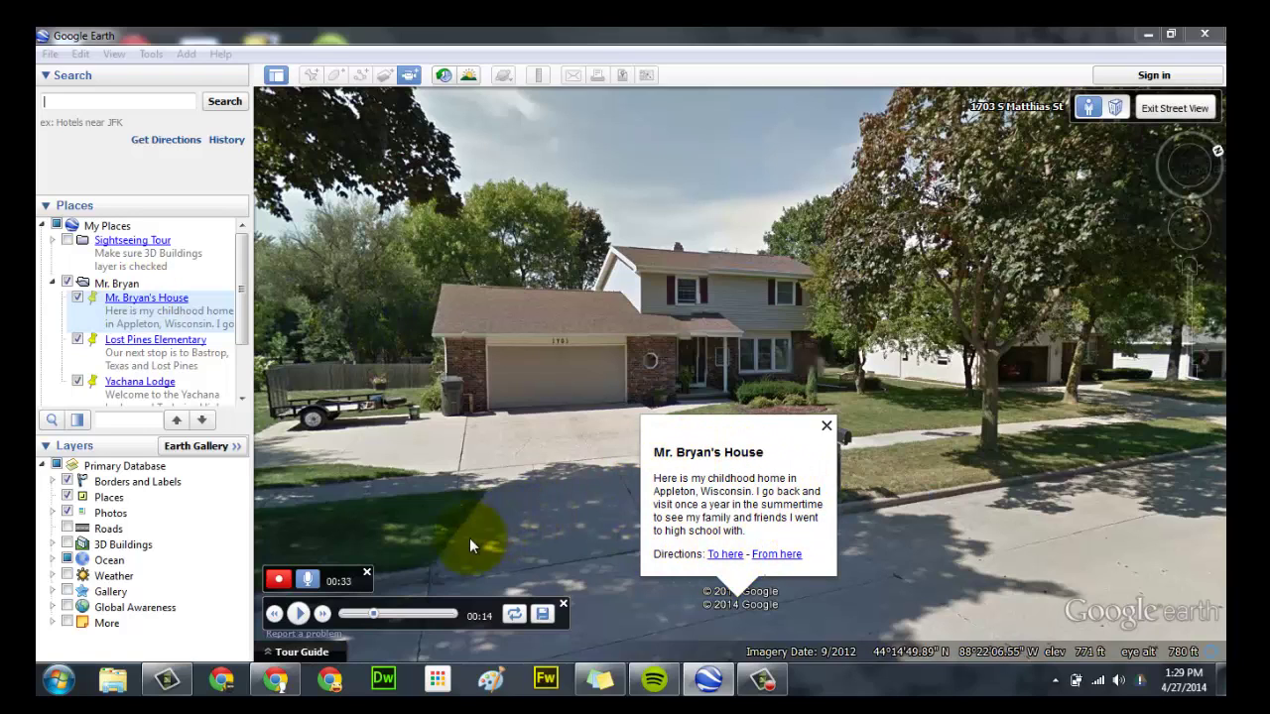
left_click(311, 583)
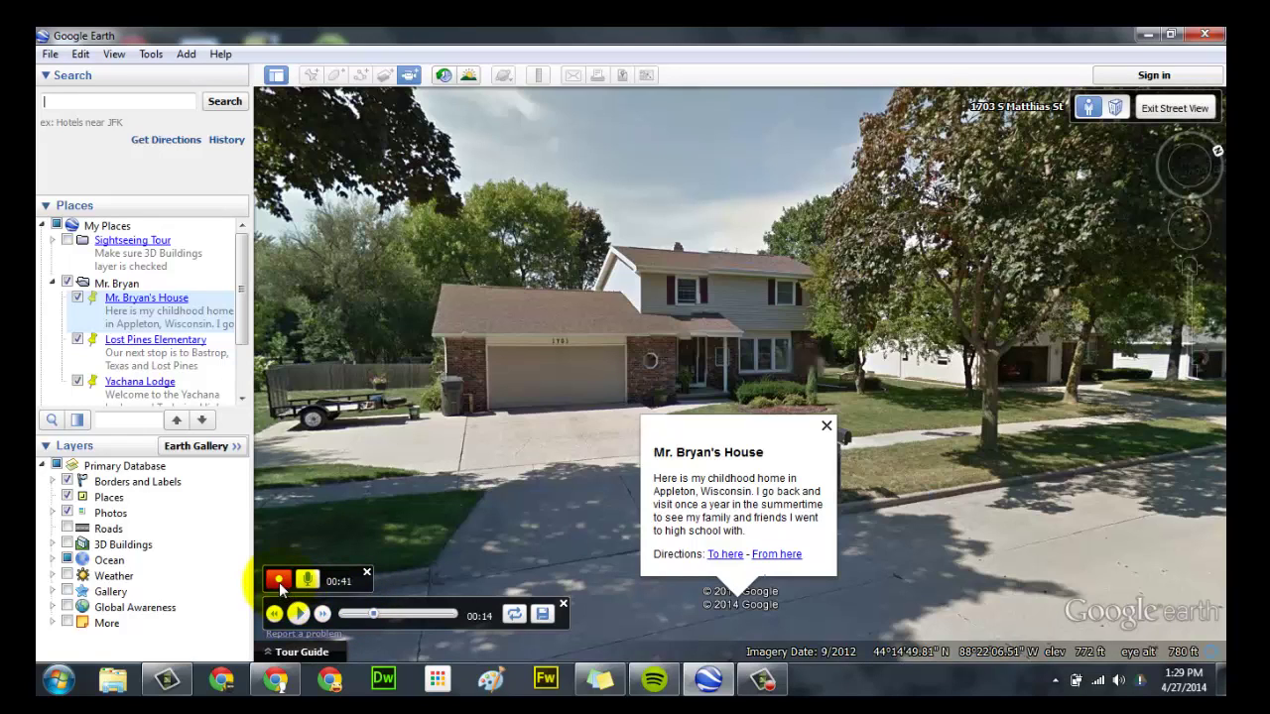
left_click(299, 613)
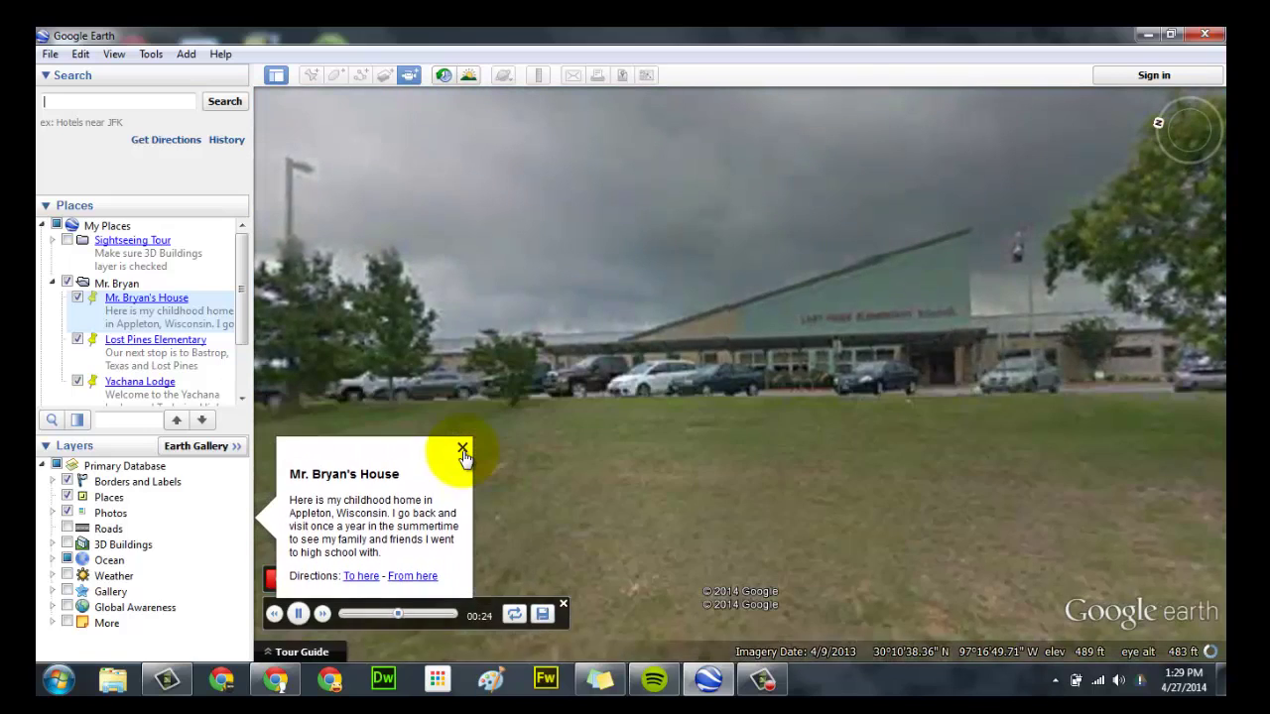
Narrate a Lost Pines Elementary stop with its description balloon, then resume toward Yachana Lodge.
left_click(463, 447)
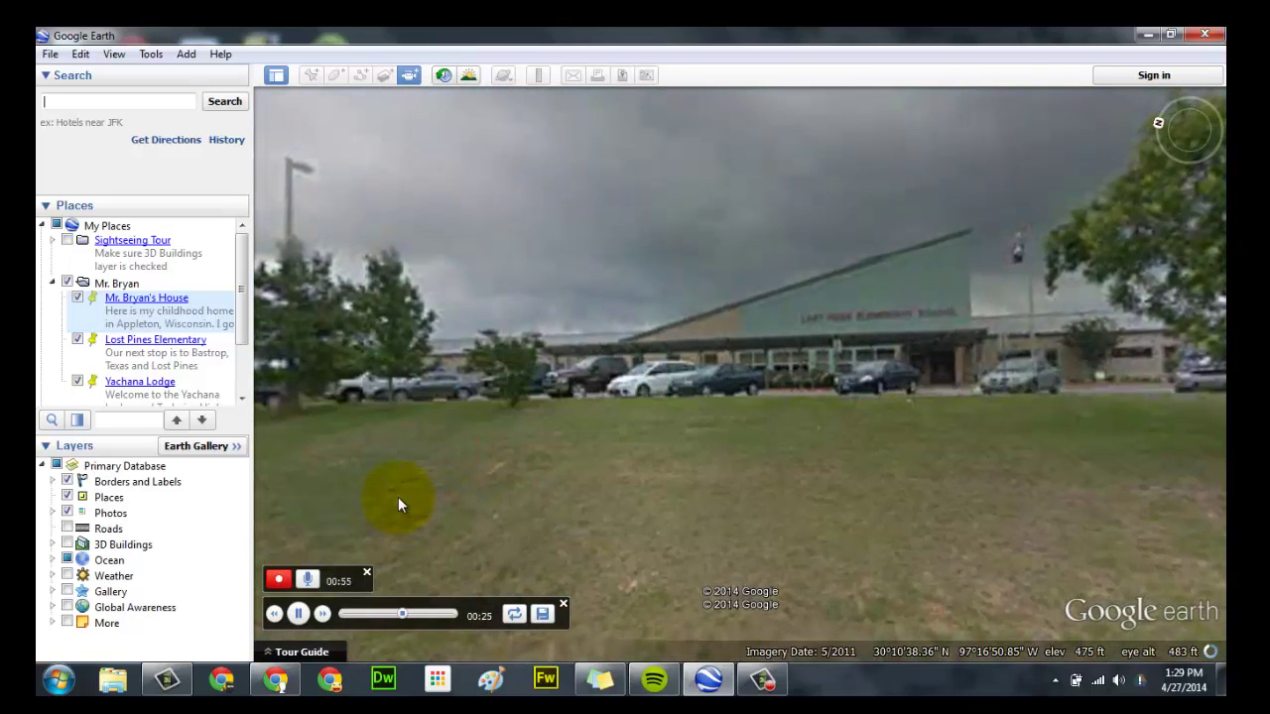
left_click(303, 615)
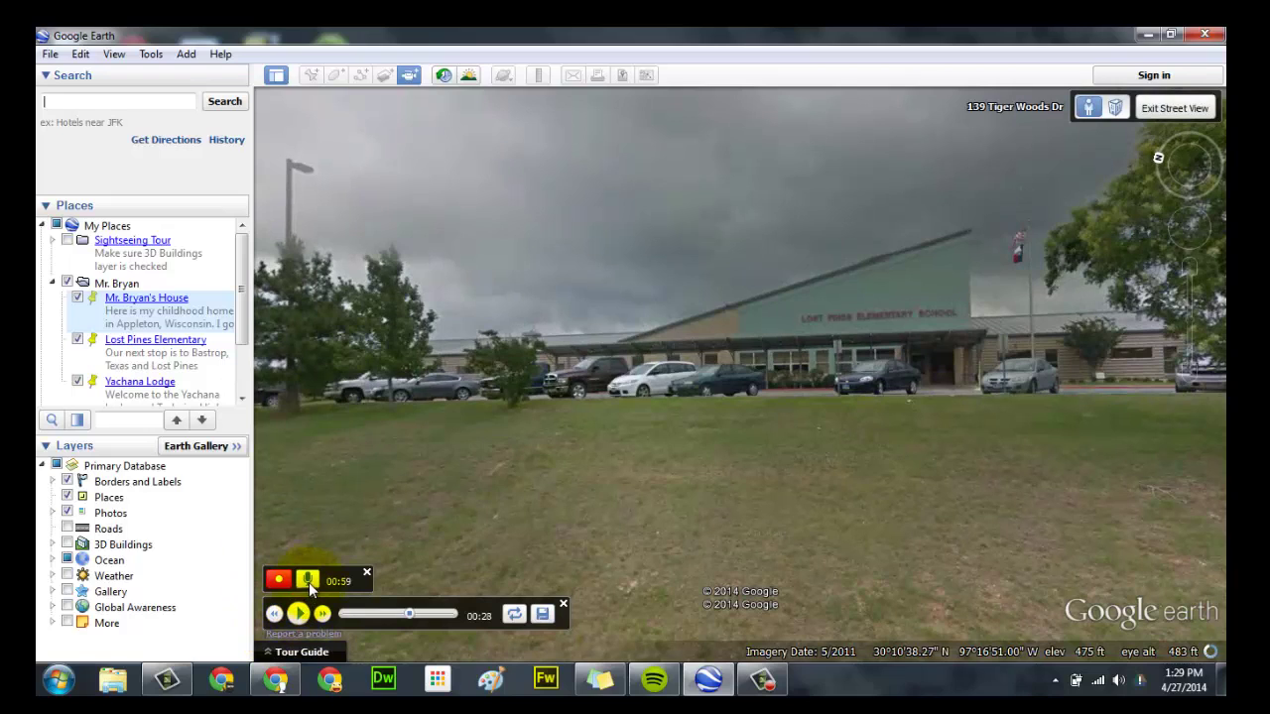
left_click(308, 580)
left_click(129, 340)
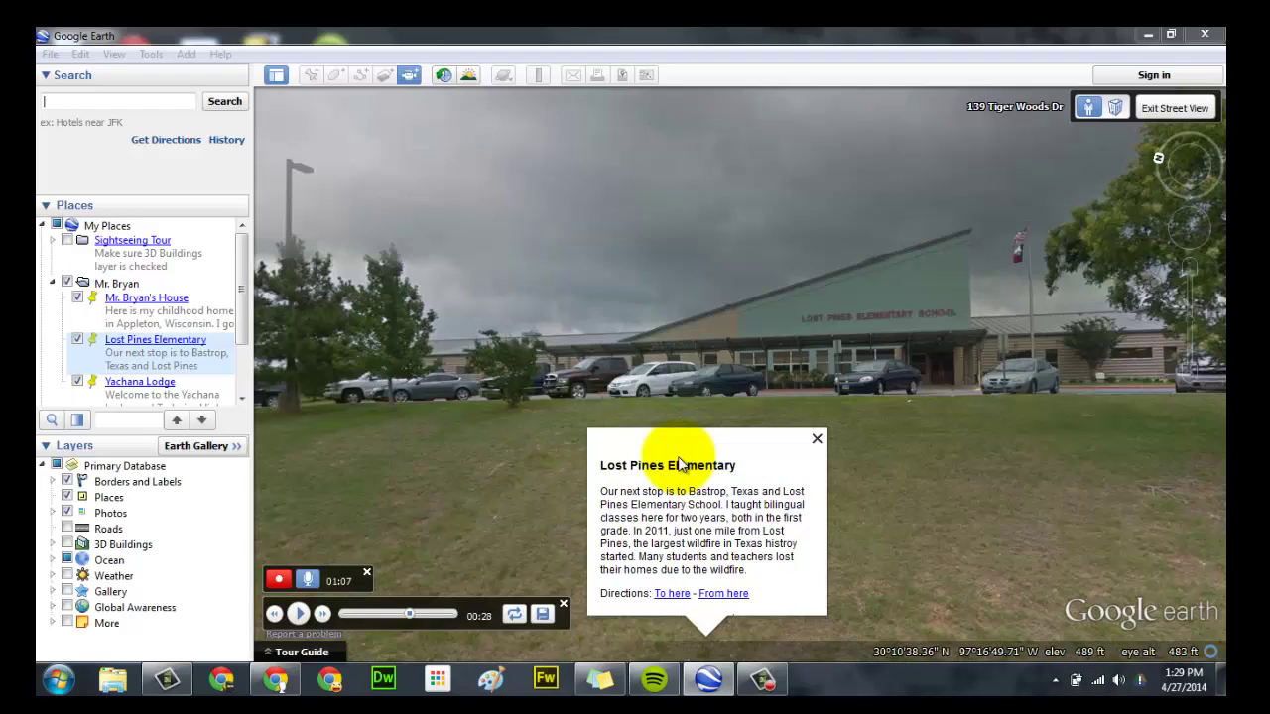
left_click(817, 441)
left_click(301, 614)
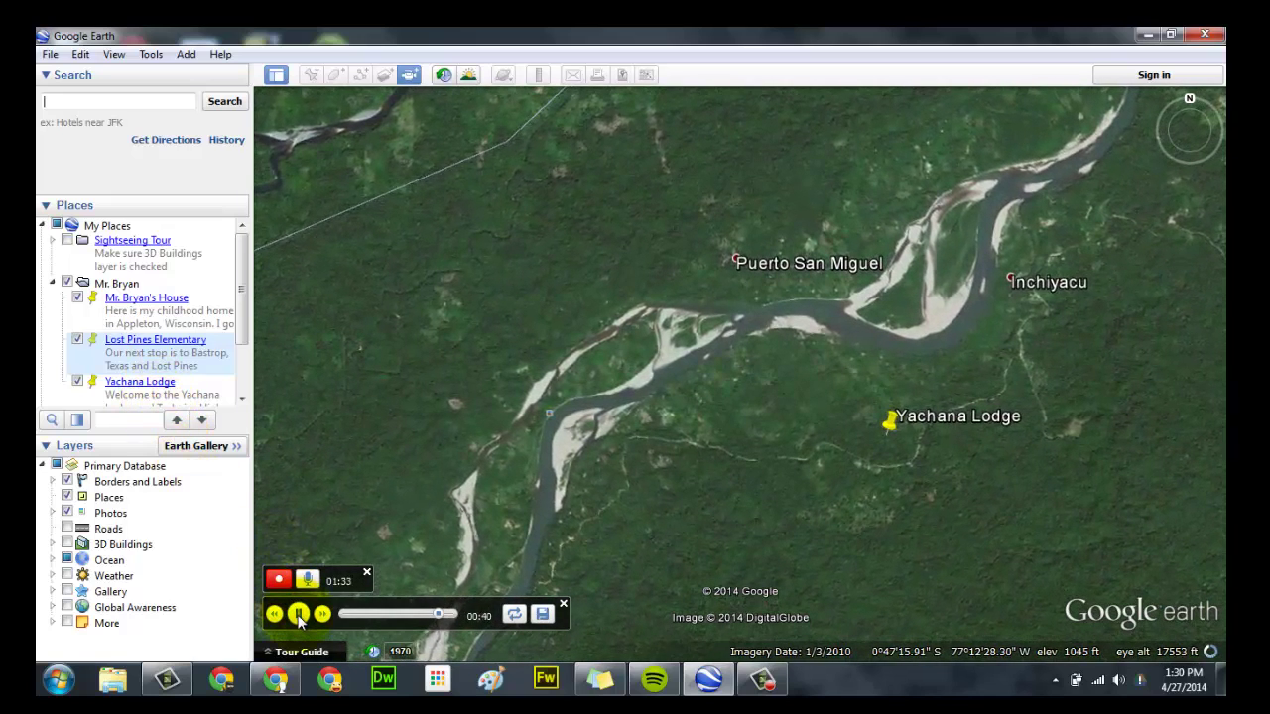
Pause at Yachana Lodge, show its description balloon with narration, then close it.
left_click(298, 615)
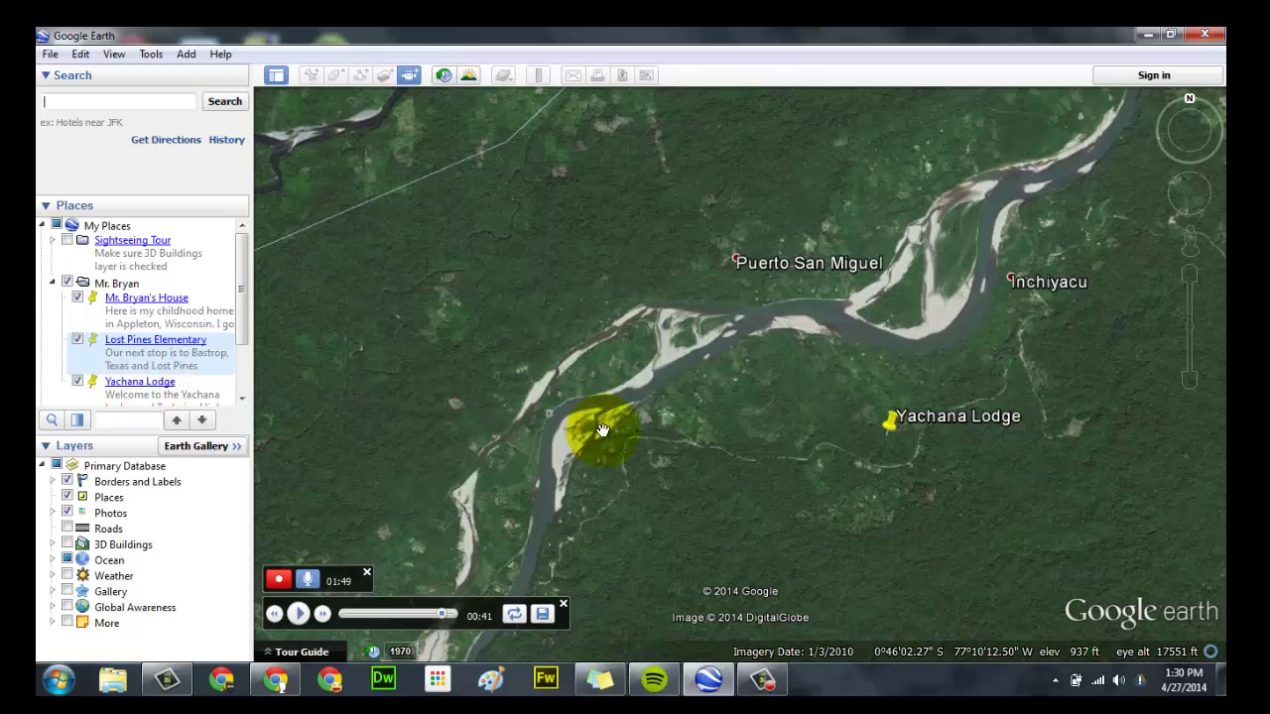
left_click(889, 419)
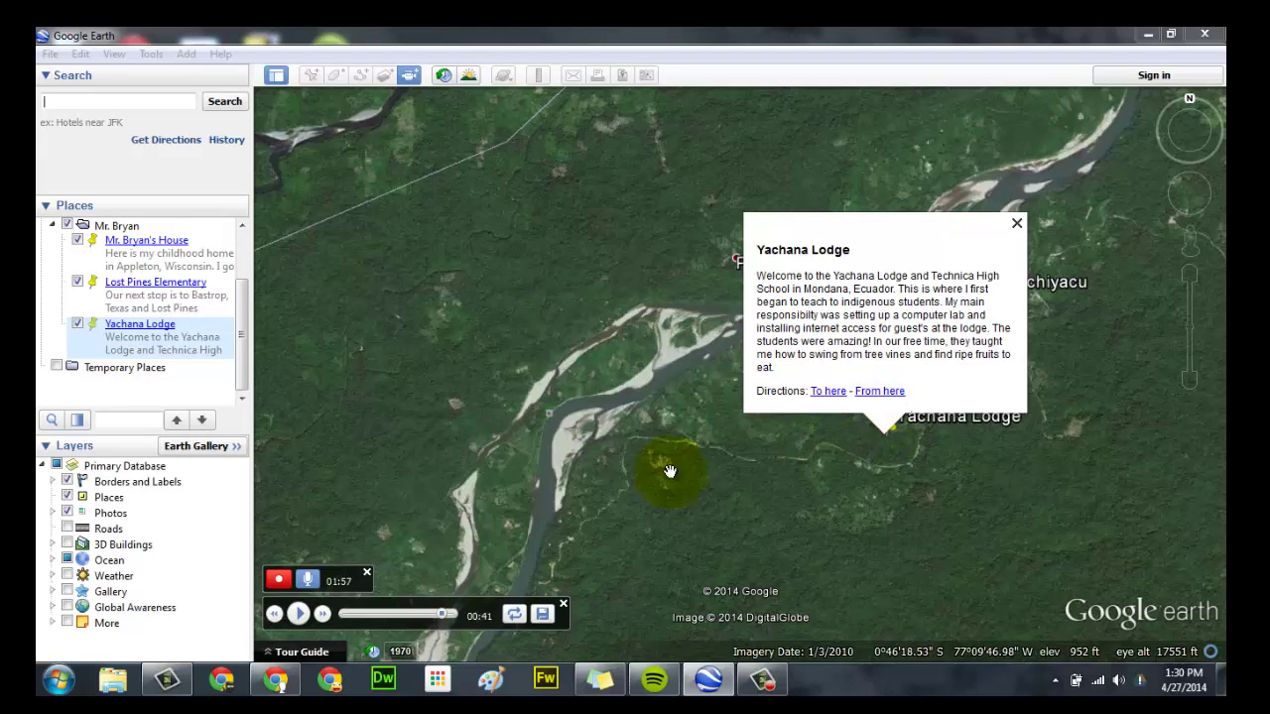
left_click(309, 581)
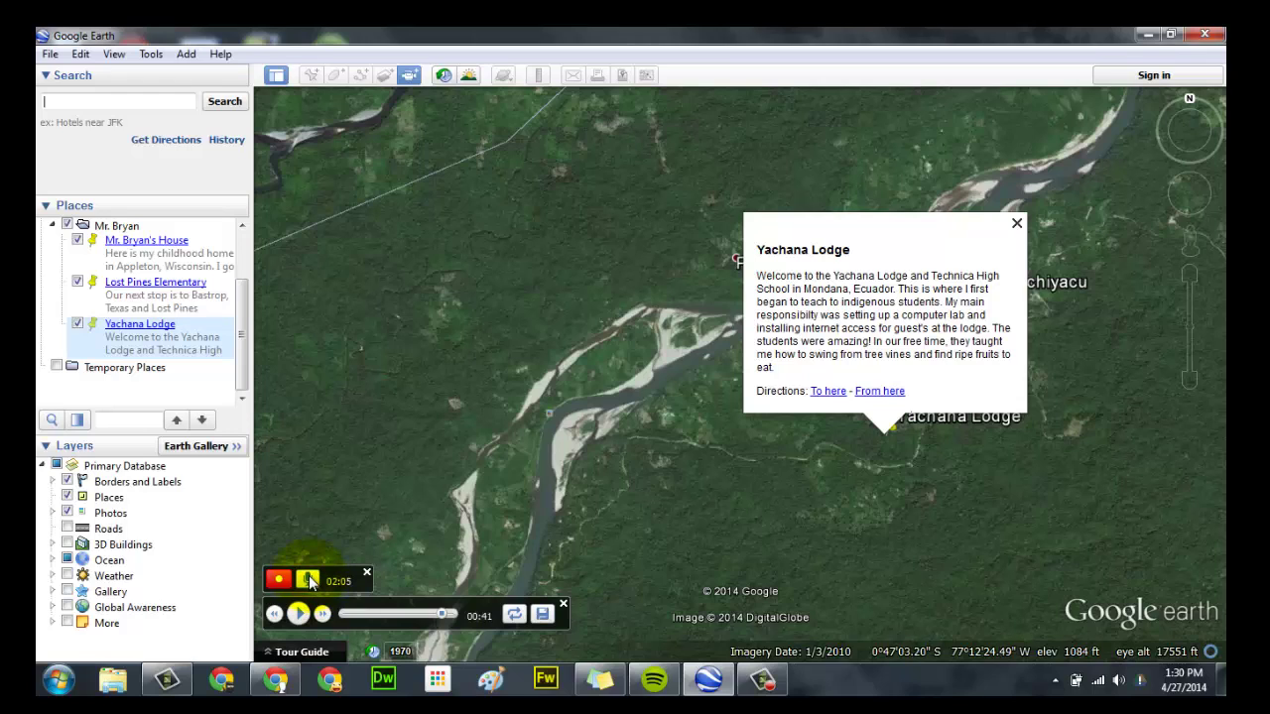
left_click(1014, 226)
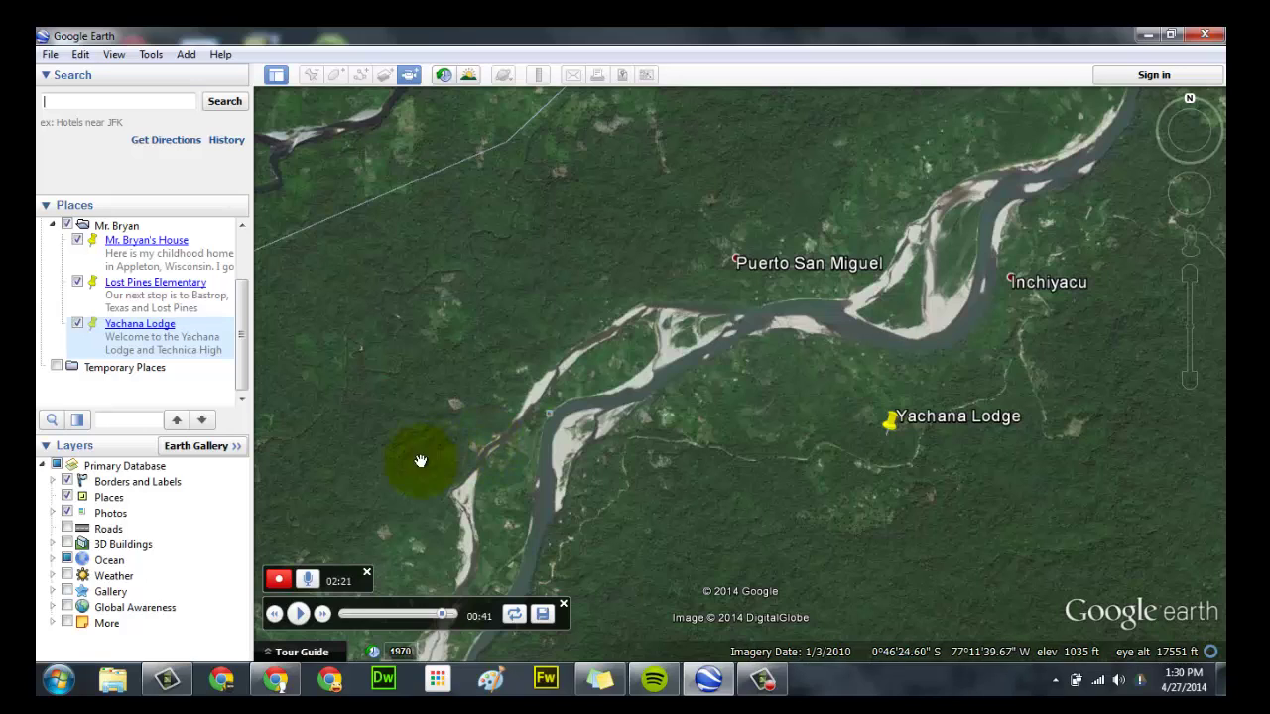
Stop recording, play back the tour, and pause it at the house.
left_click(281, 582)
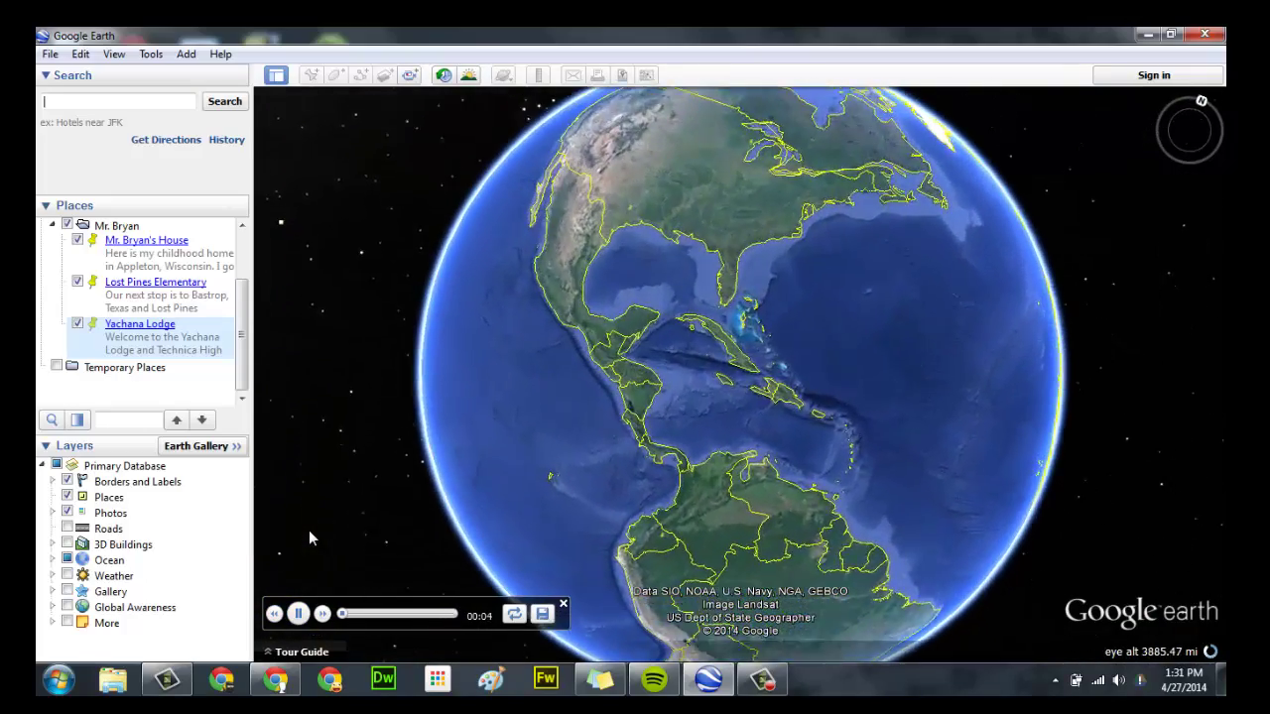
left_click(309, 536)
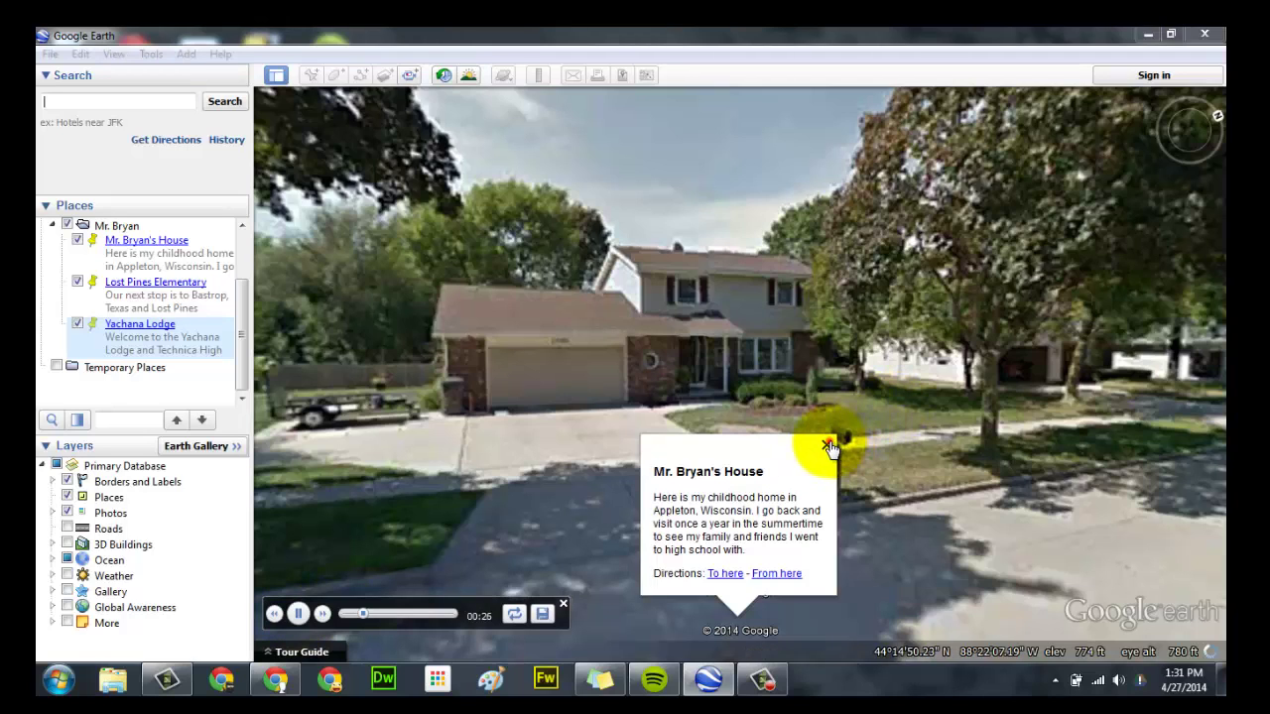
left_click(826, 446)
left_click(297, 614)
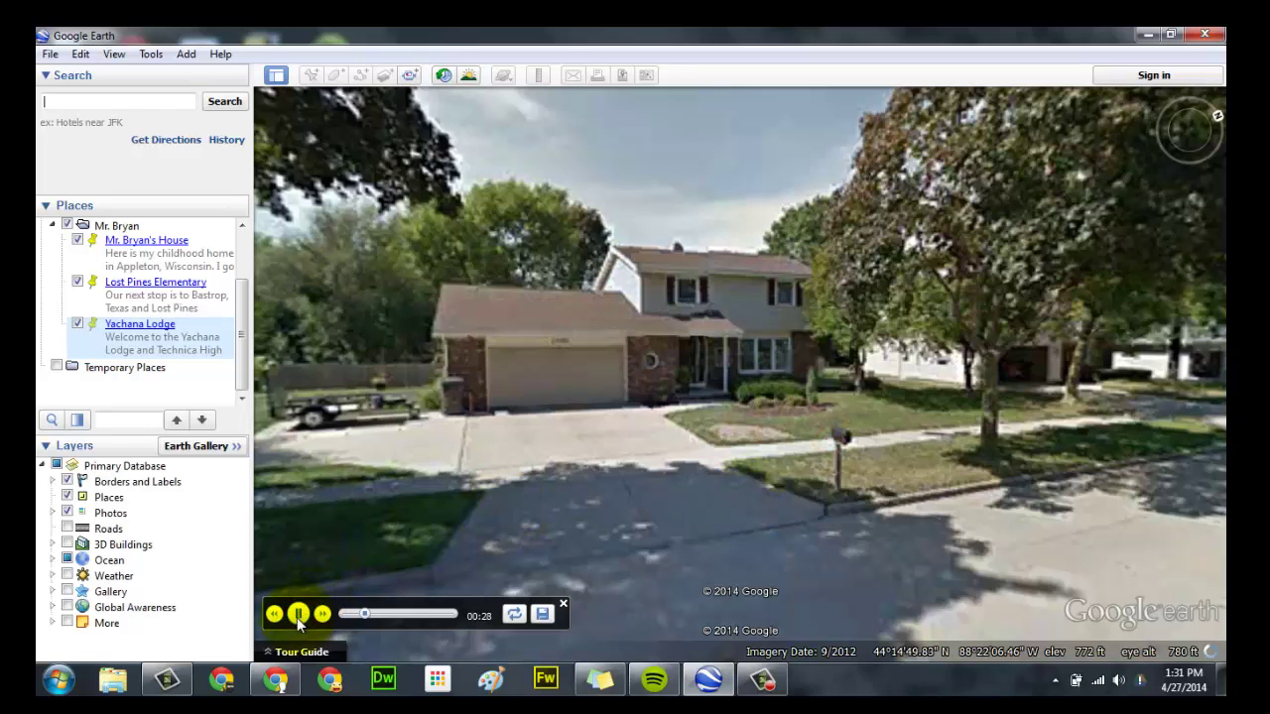
Save the tour as 'biversen test tour' with a short description for the class.
left_click(543, 616)
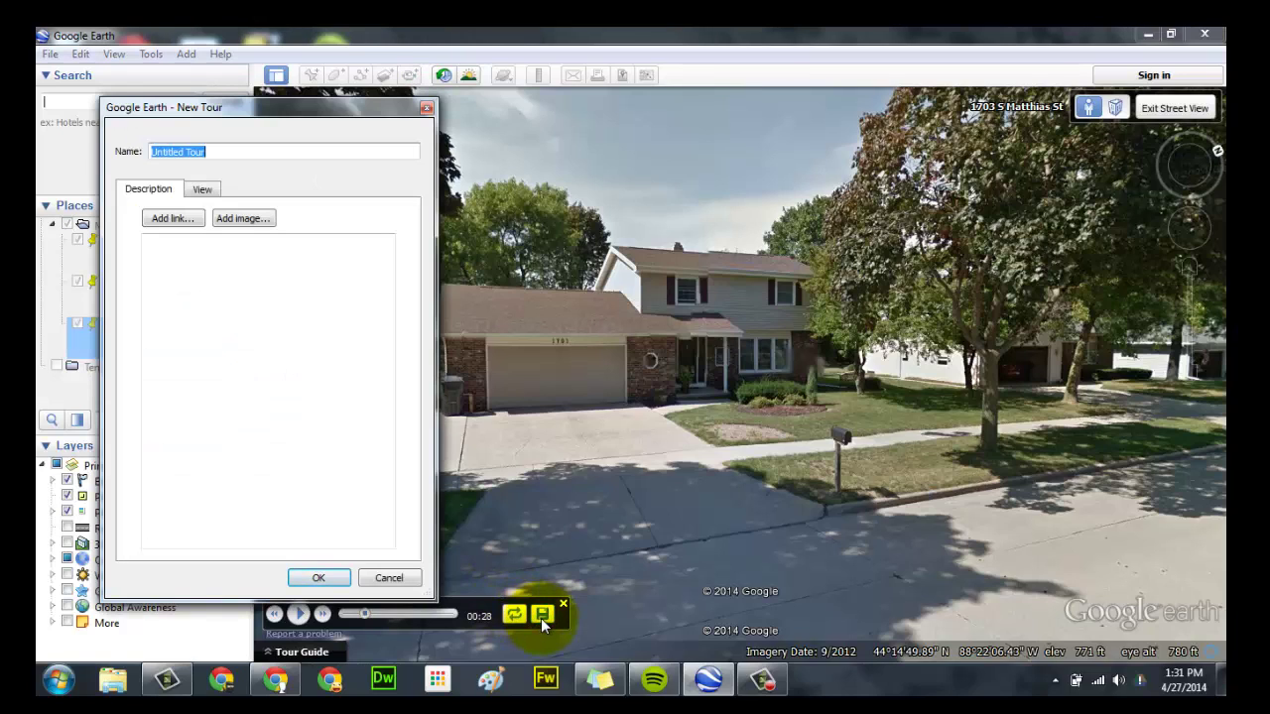
type("biversen test tour")
left_click(237, 313)
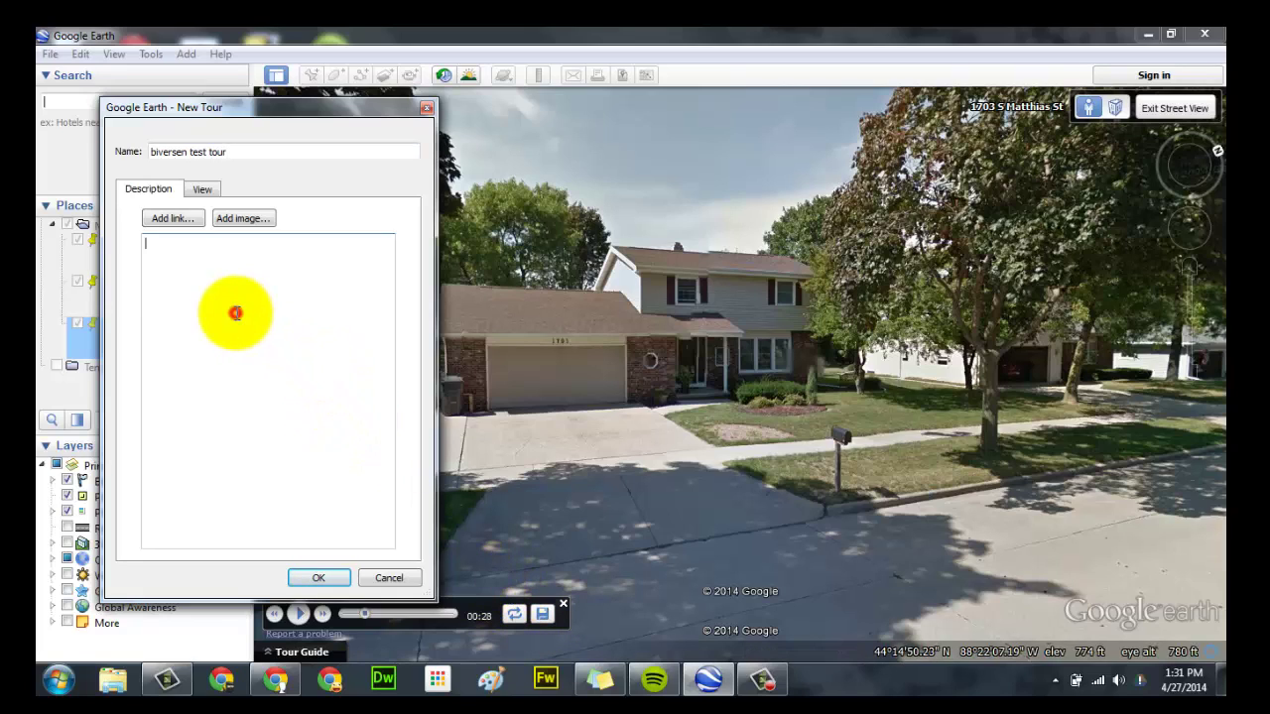
type("Here is my test tour for Mr. Bryan's cla")
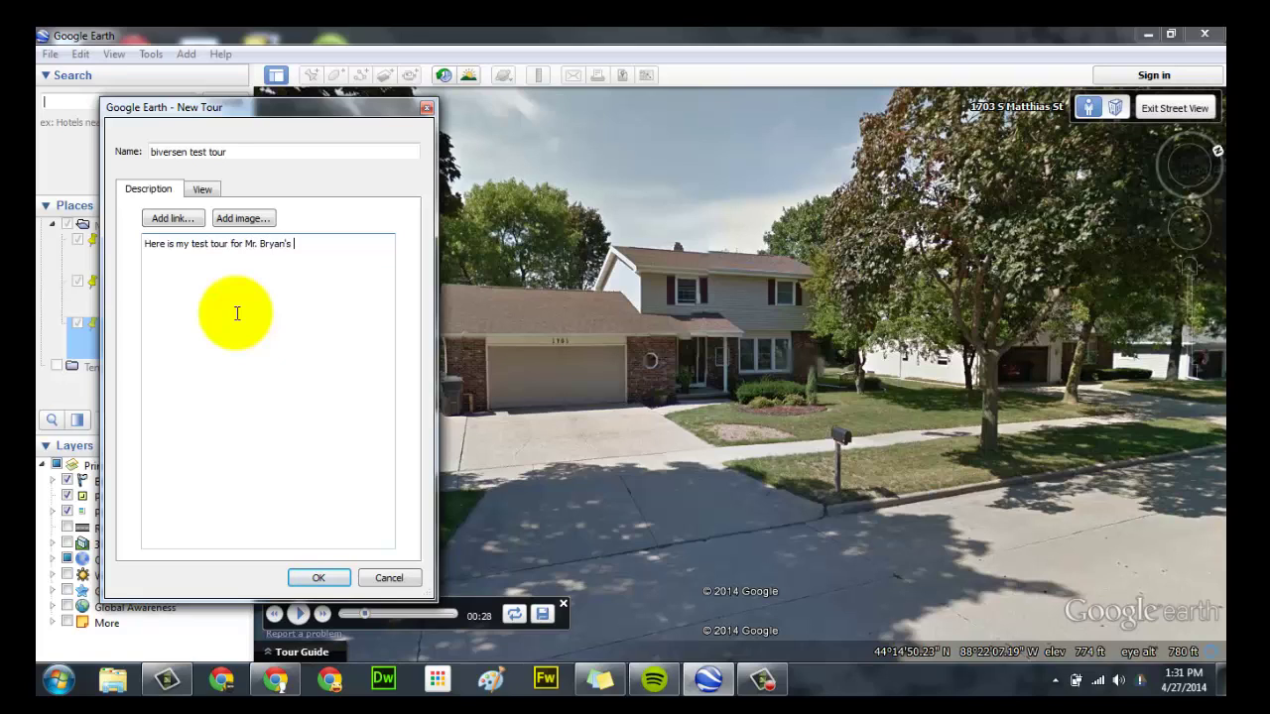
type("ss.")
left_click(302, 582)
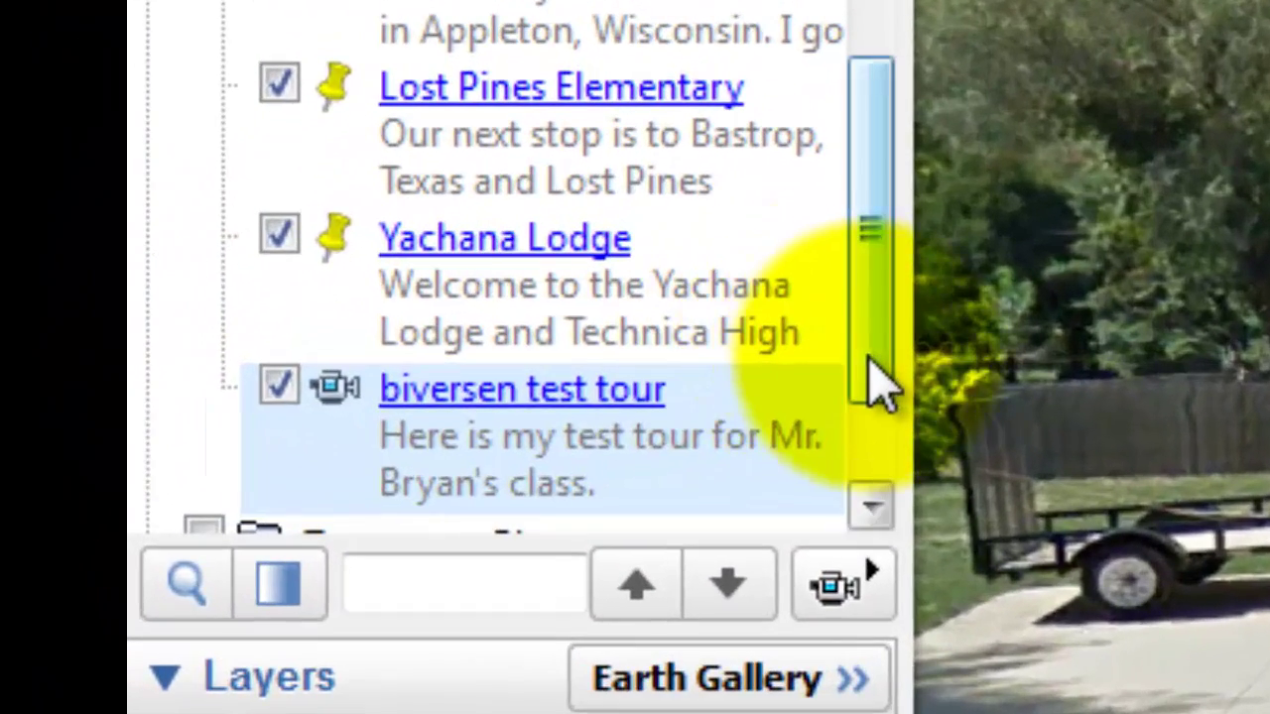
left_click(242, 358)
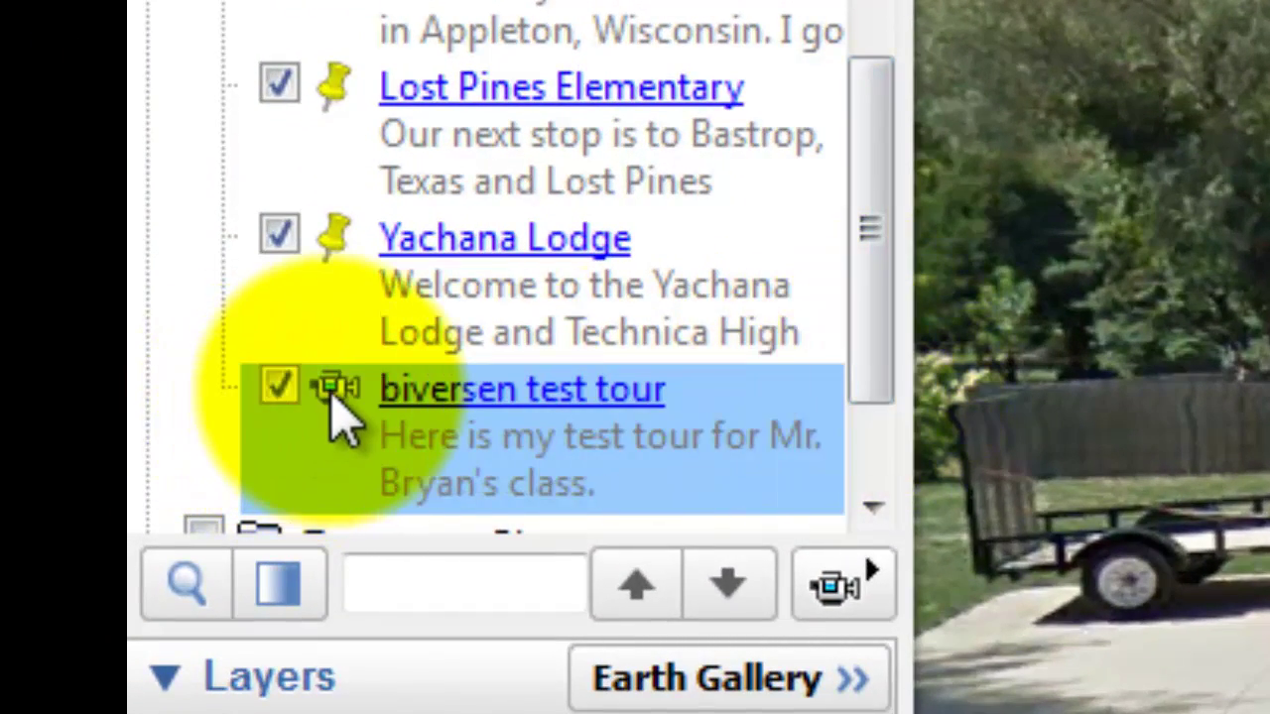
right_click(337, 416)
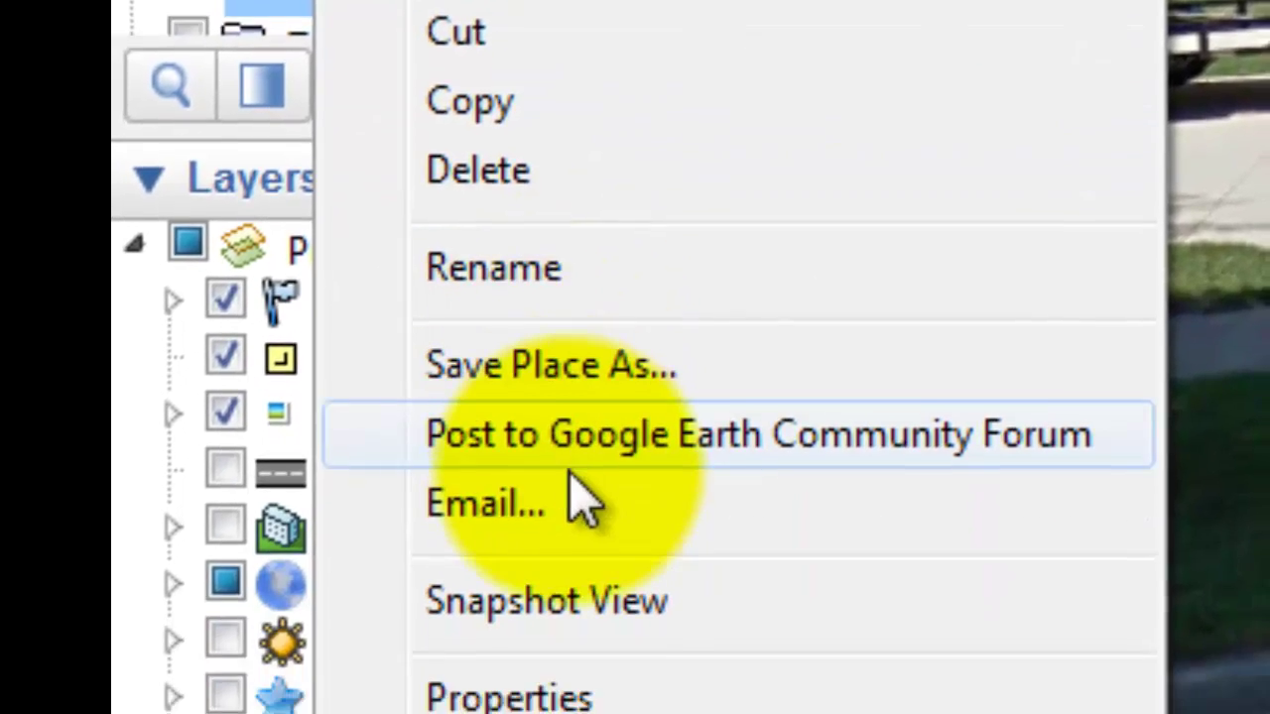
key("Escape")
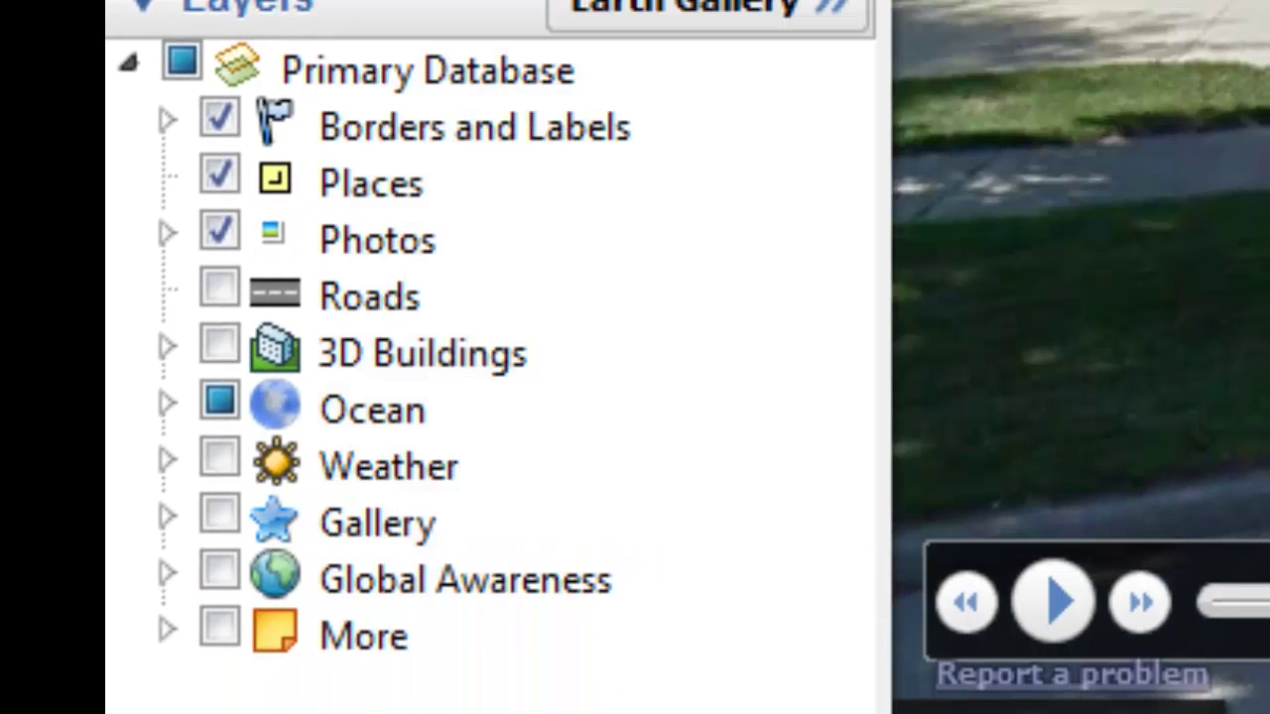